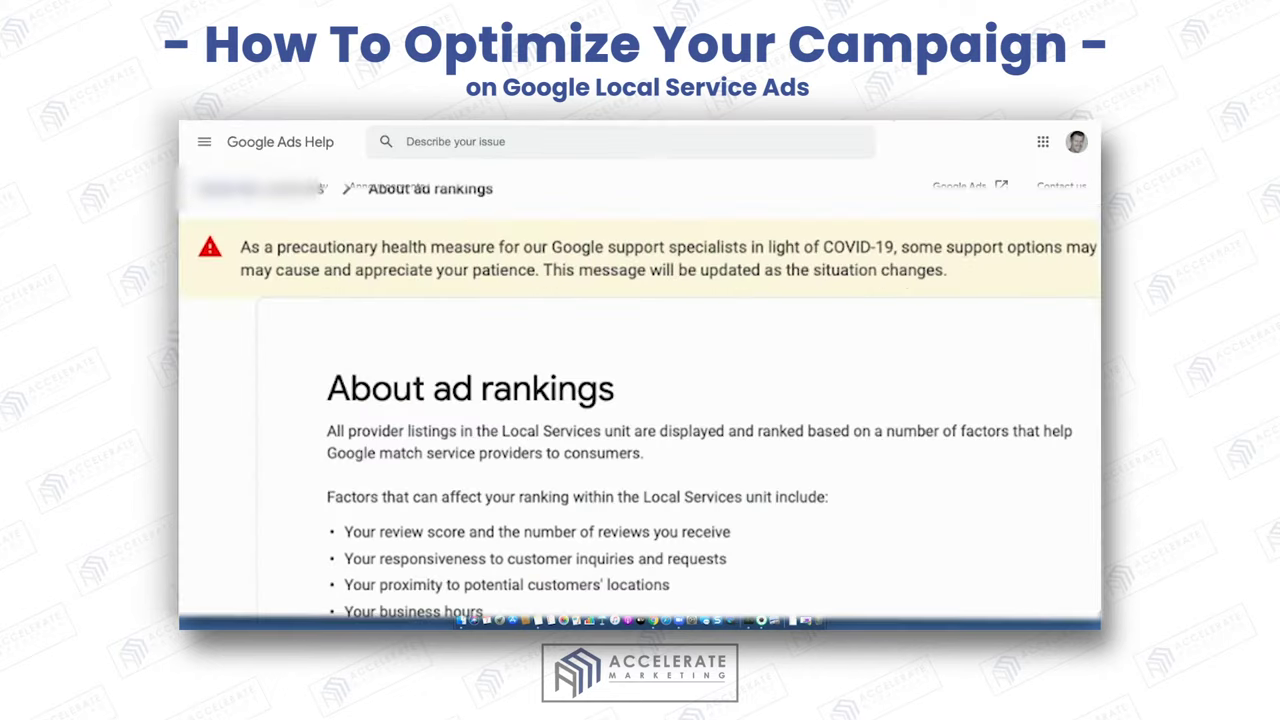
# Scroll down the 'About ad rankings' help article to its list of ranking factors.
pyautogui.scroll(-3, 954, 337)
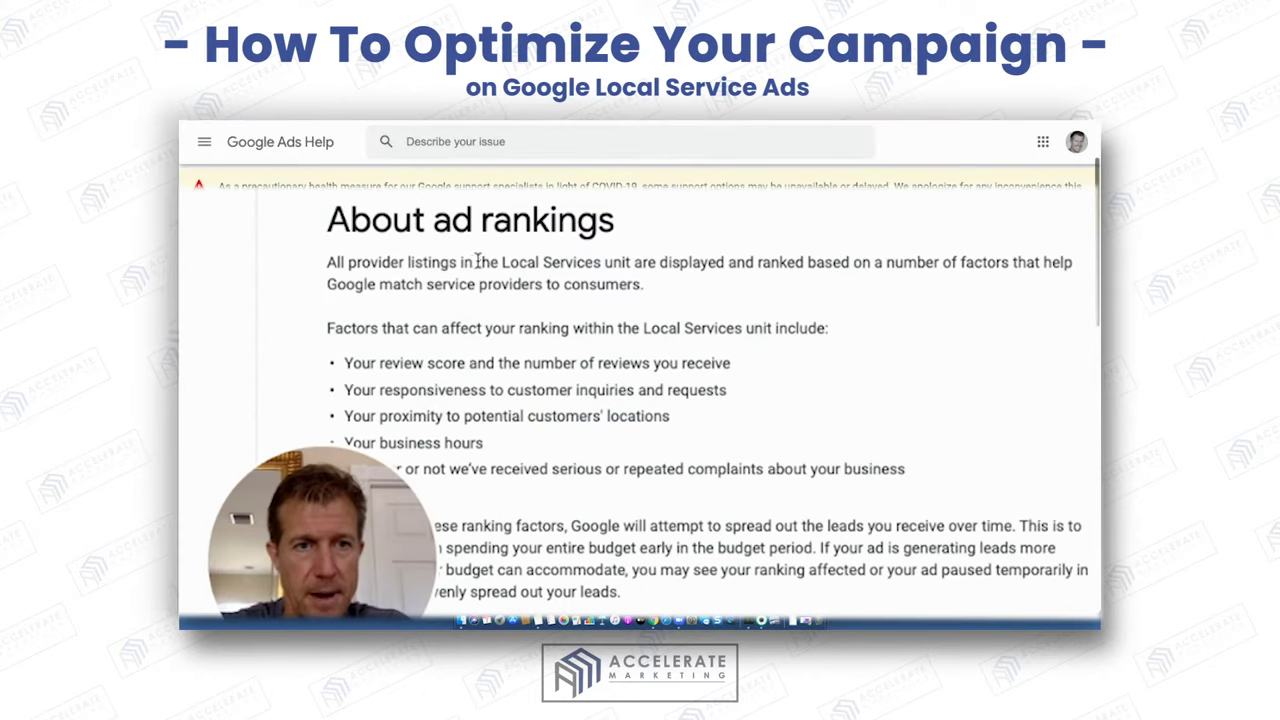
# Highlight the ranking-factor lines in the help article, including the complaints factor.
pyautogui.scroll(-2, 679, 237)
pyautogui.moveTo(327, 230); pyautogui.dragTo(828, 226)
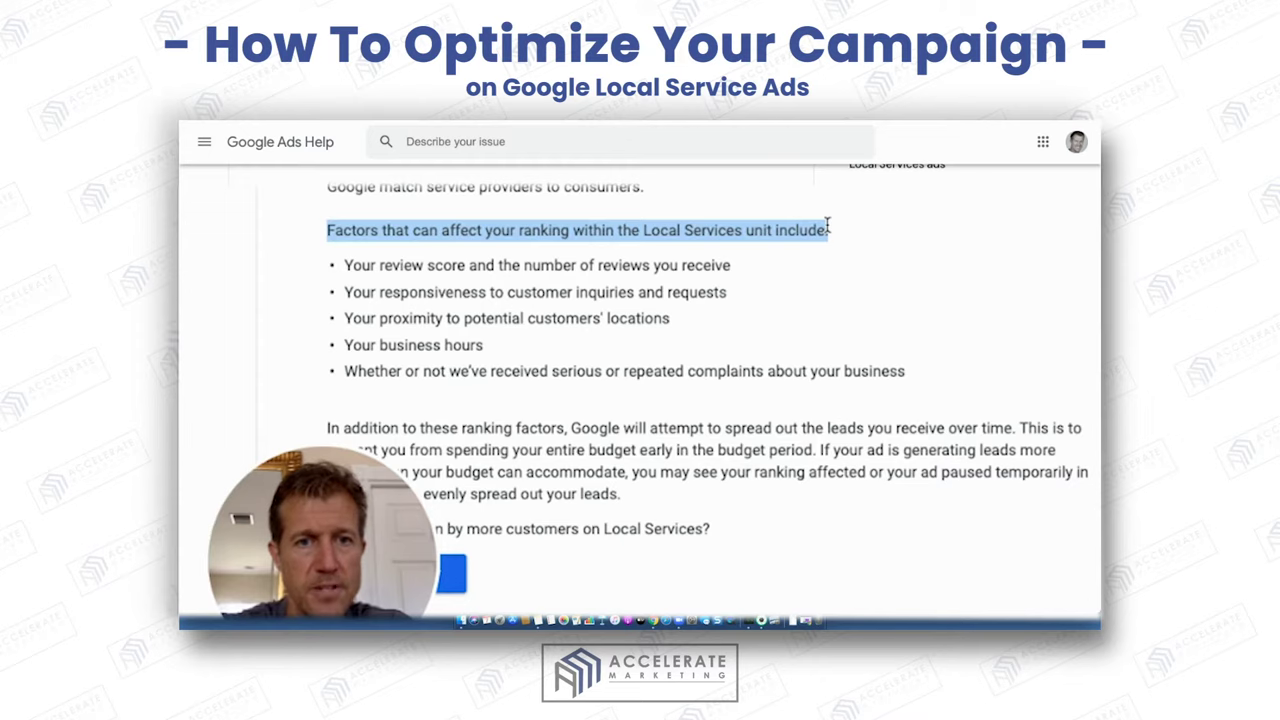
pyautogui.moveTo(344, 371); pyautogui.dragTo(684, 371)
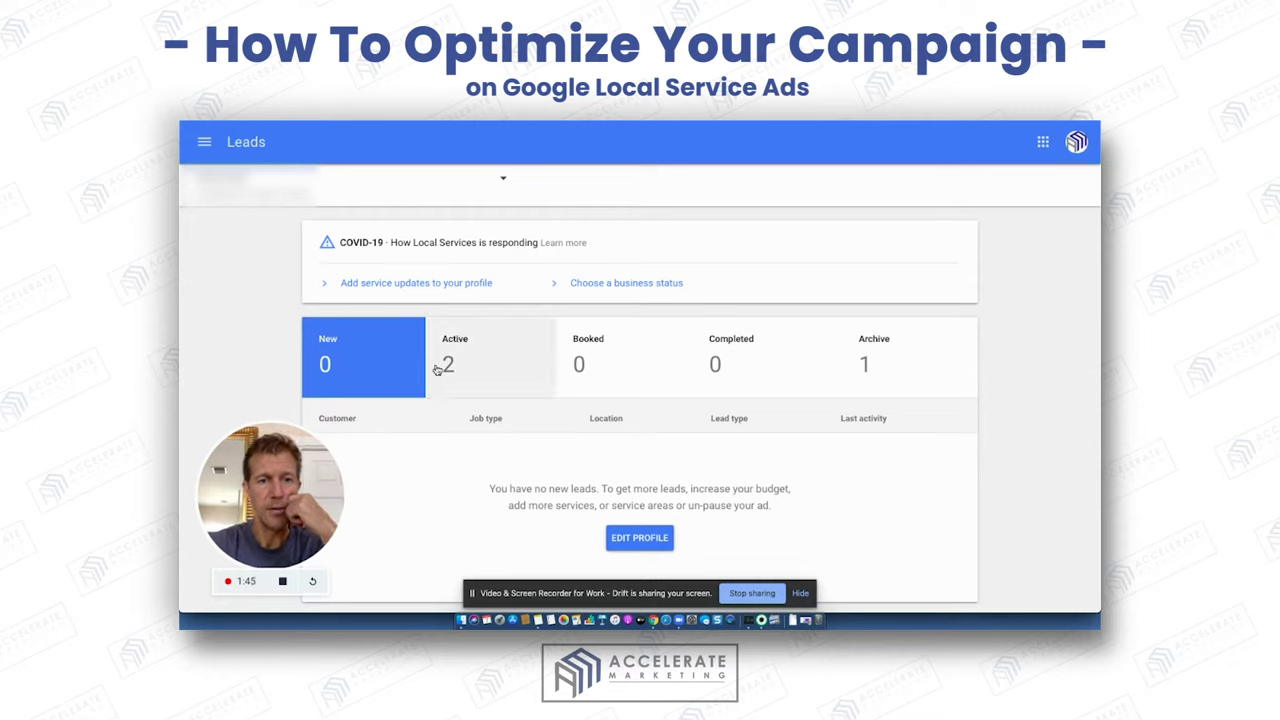
# Show the list of active leads.
pyautogui.click(502, 352)
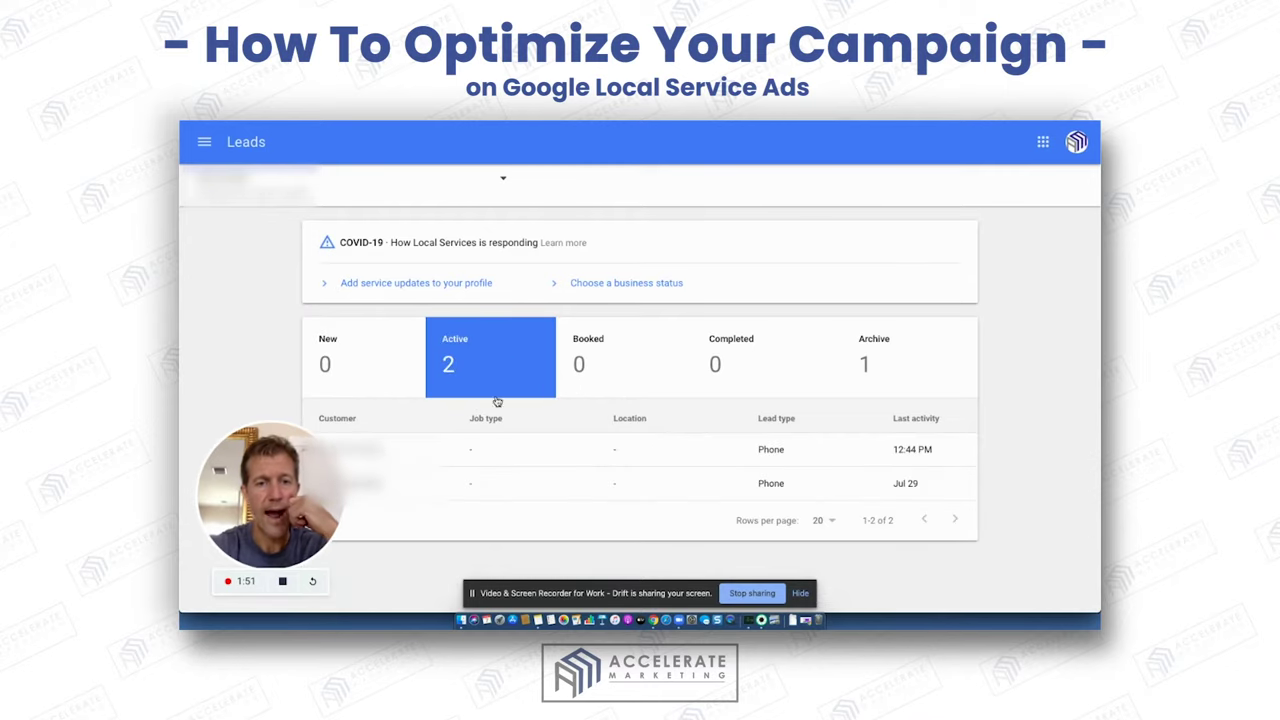
pyautogui.moveTo(298, 476)
pyautogui.moveTo(271, 393); pyautogui.dragTo(254, 252)
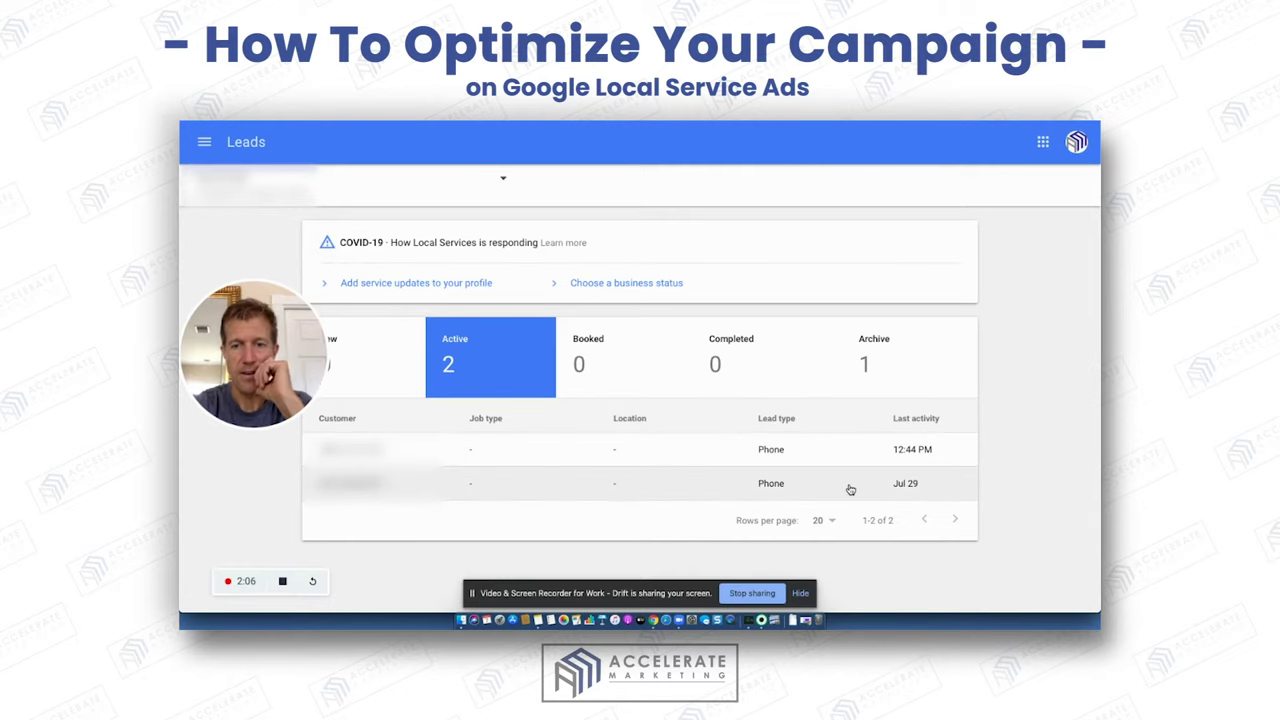
# Open the second active lead, reveal its call recording, highlight the not-charged notice, then return.
pyautogui.click(850, 489)
pyautogui.click(816, 503)
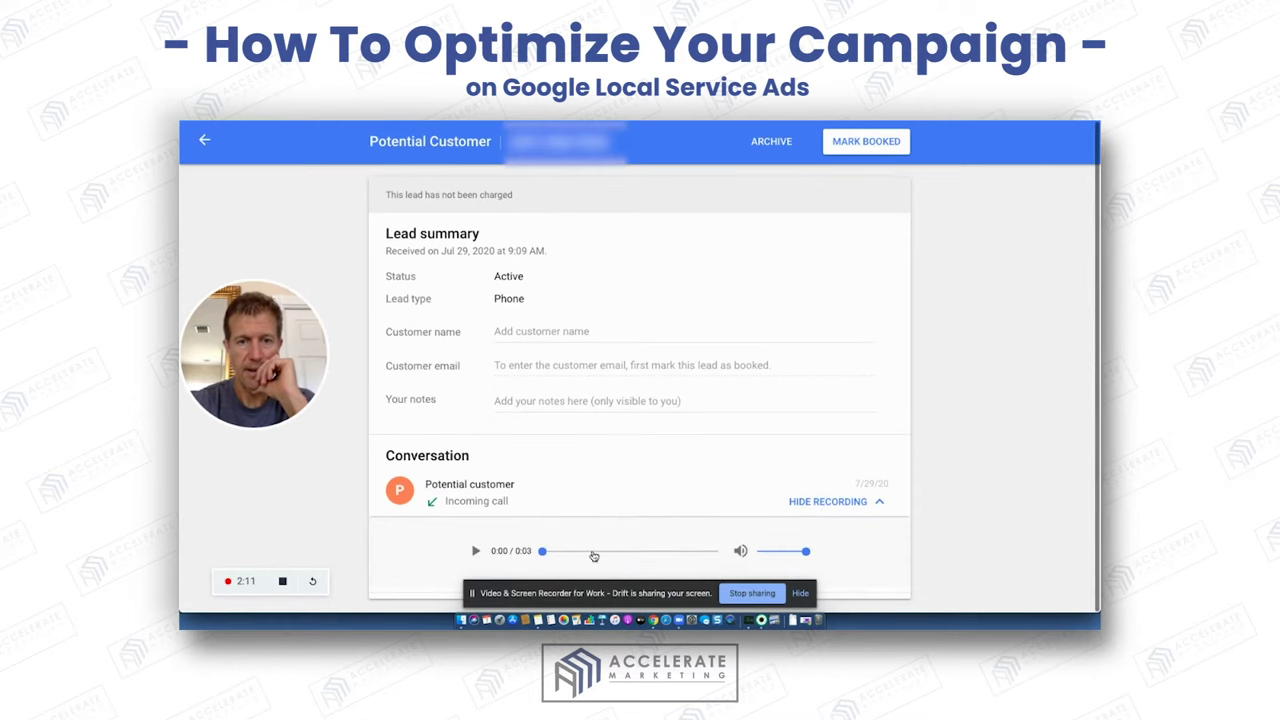
pyautogui.doubleClick(416, 198)
pyautogui.tripleClick(549, 213)
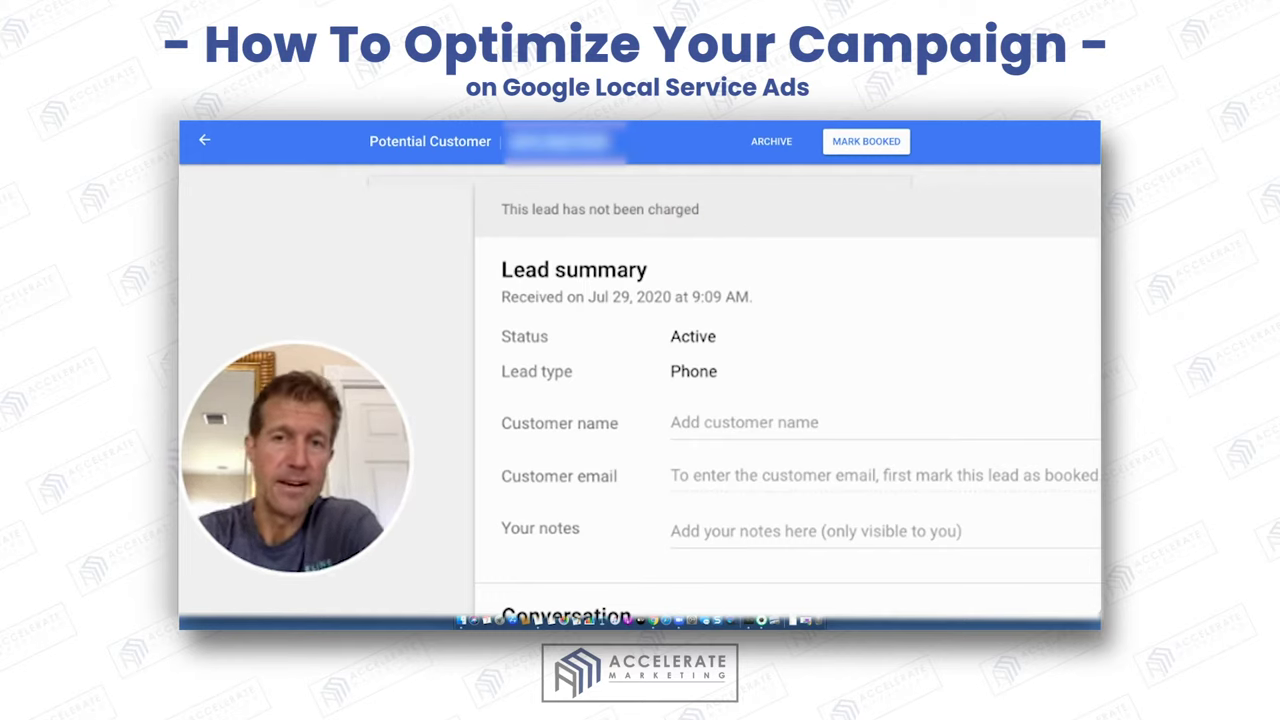
pyautogui.click(205, 143)
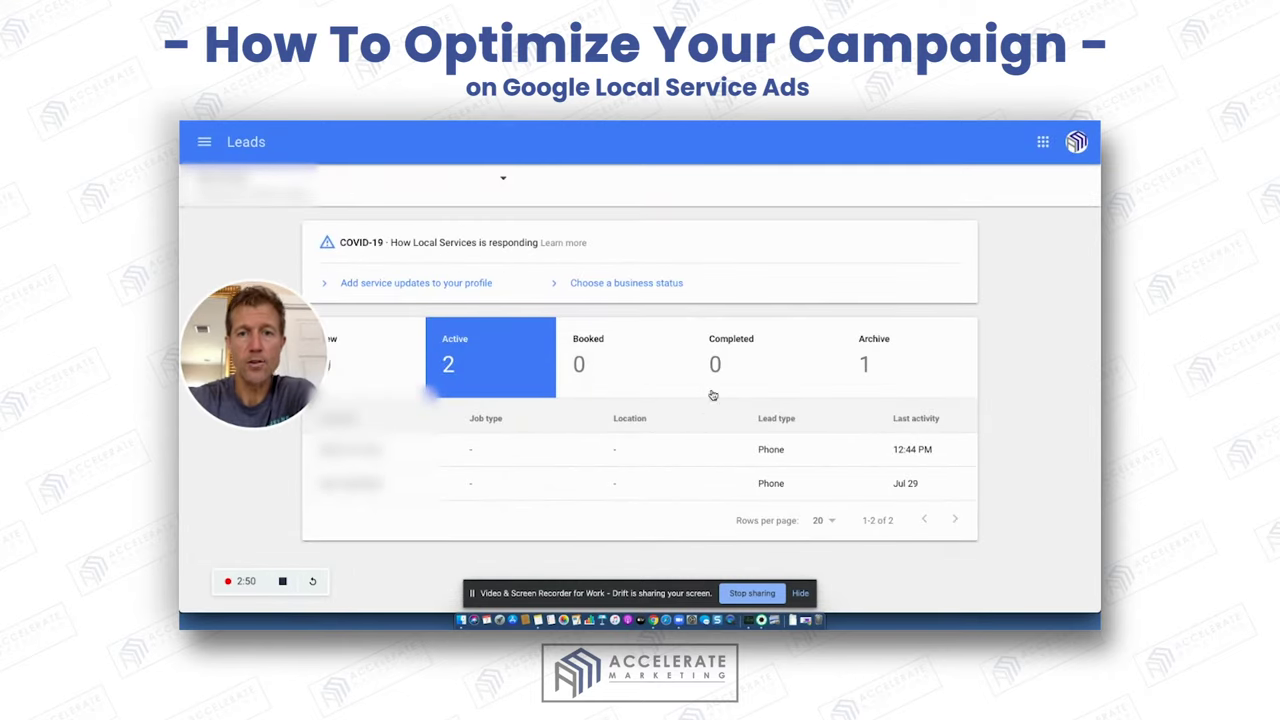
# Open the archived Jul 21 lead, highlight its 'not charged' notice, and return to Leads.
pyautogui.click(888, 354)
pyautogui.click(904, 450)
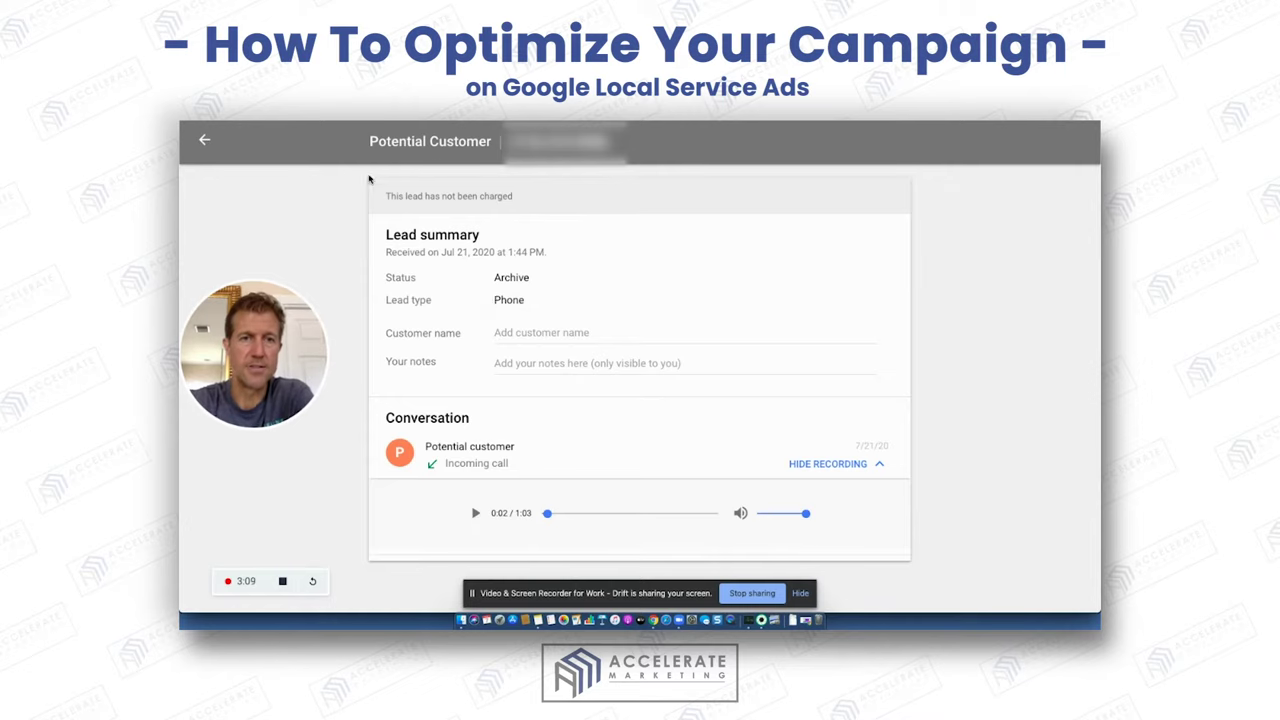
pyautogui.tripleClick(411, 195)
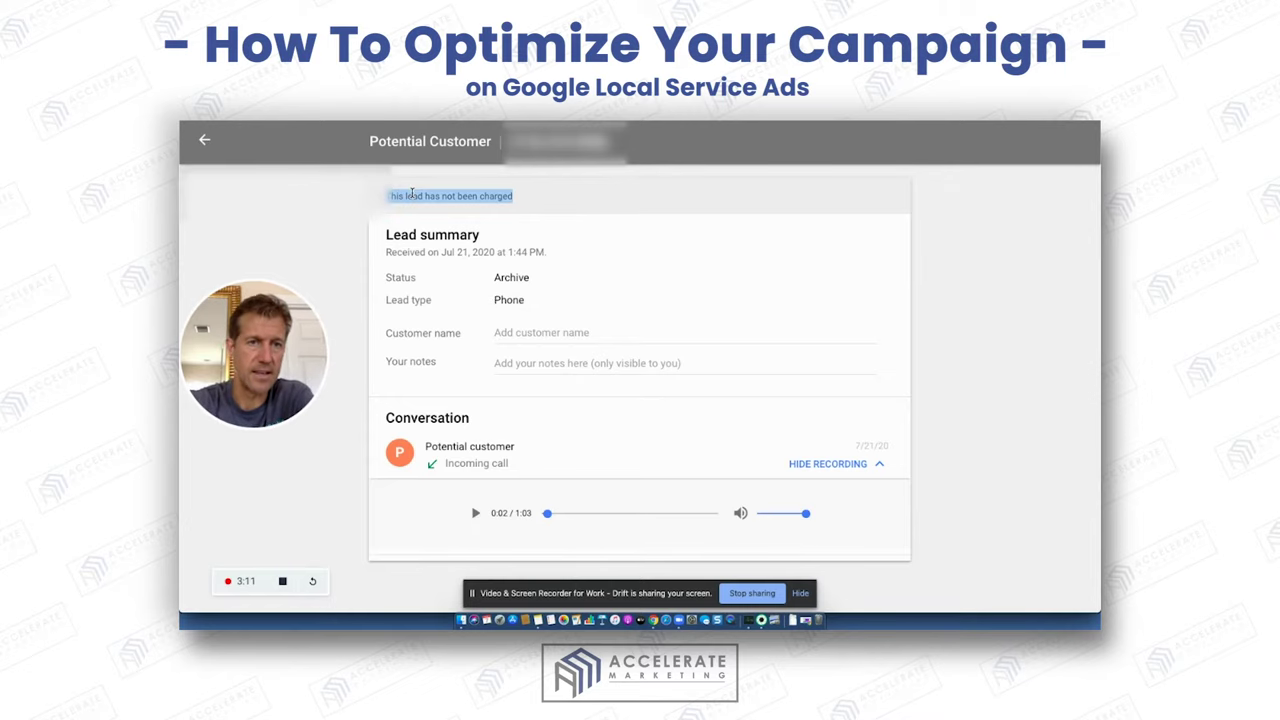
pyautogui.click(204, 141)
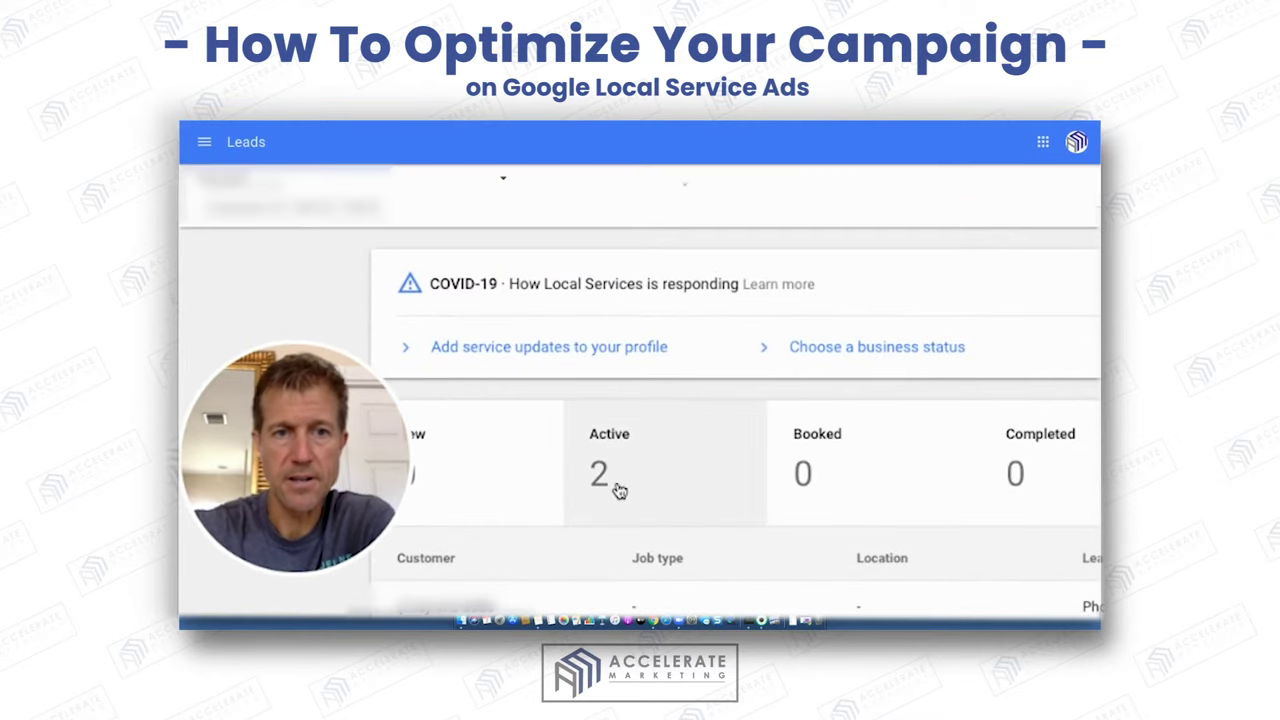
# Show the active leads and look through two active leads' details in turn.
pyautogui.click(627, 465)
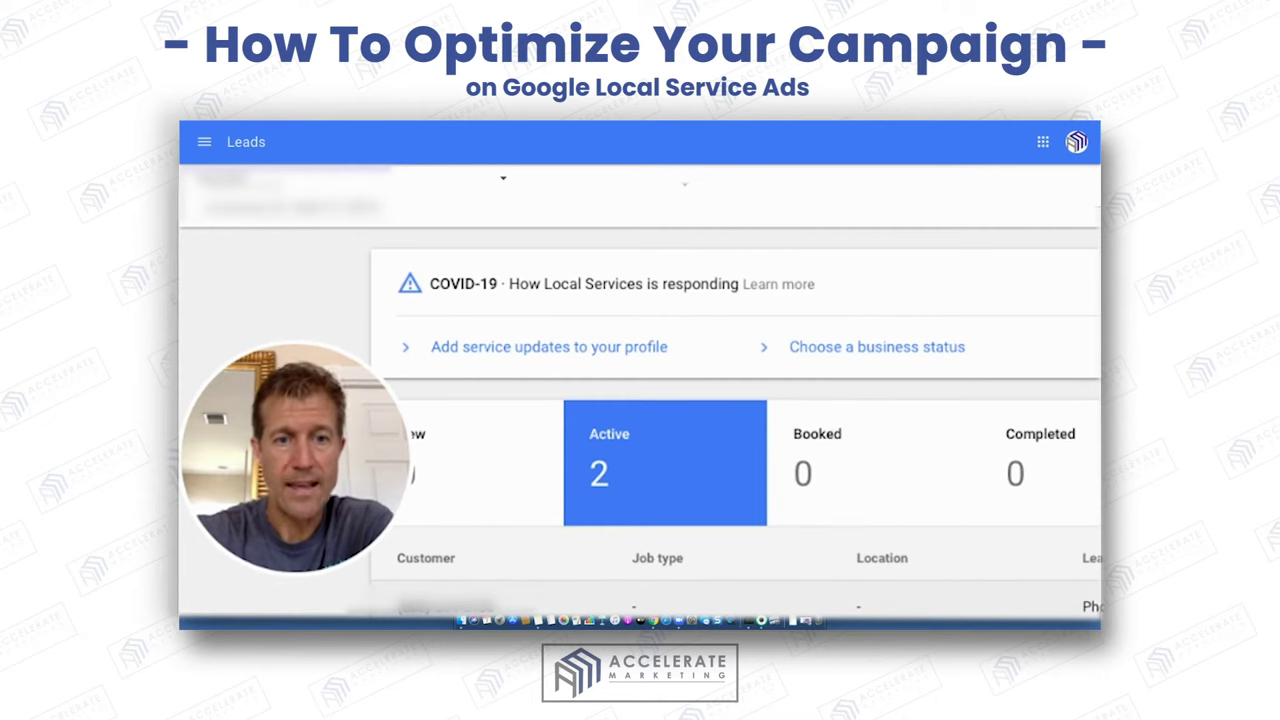
pyautogui.click(640, 605)
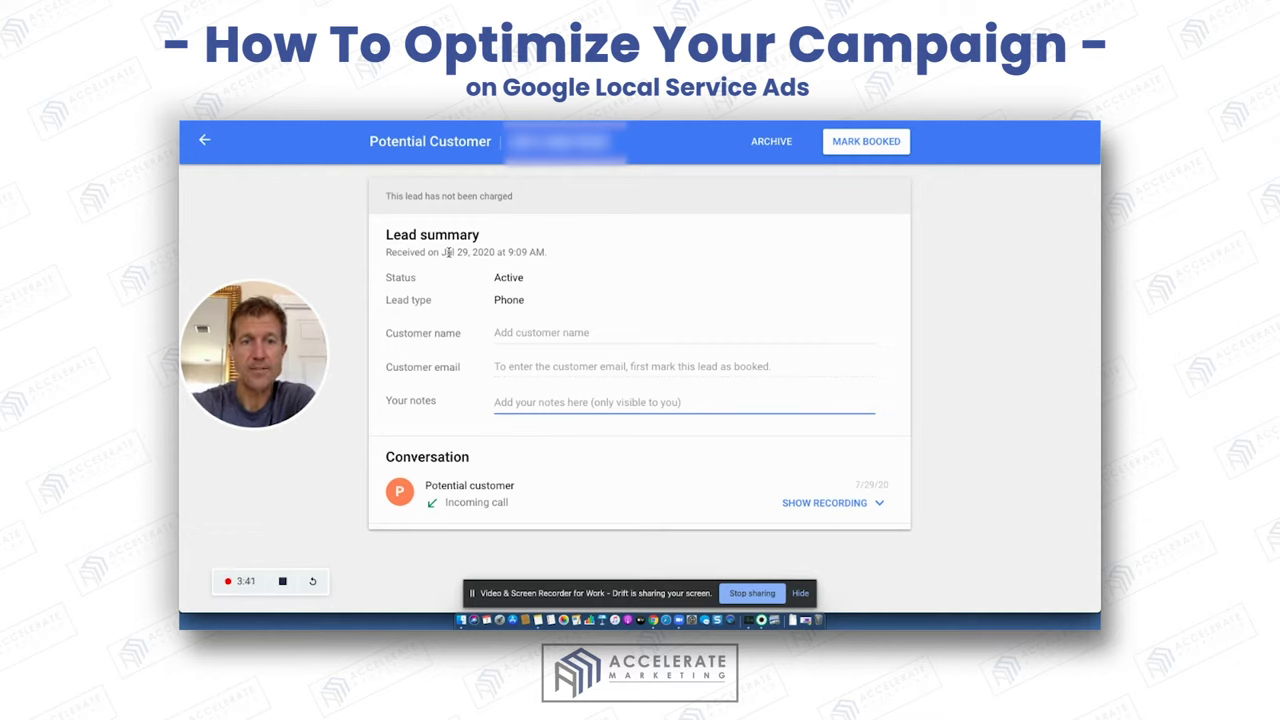
pyautogui.click(204, 140)
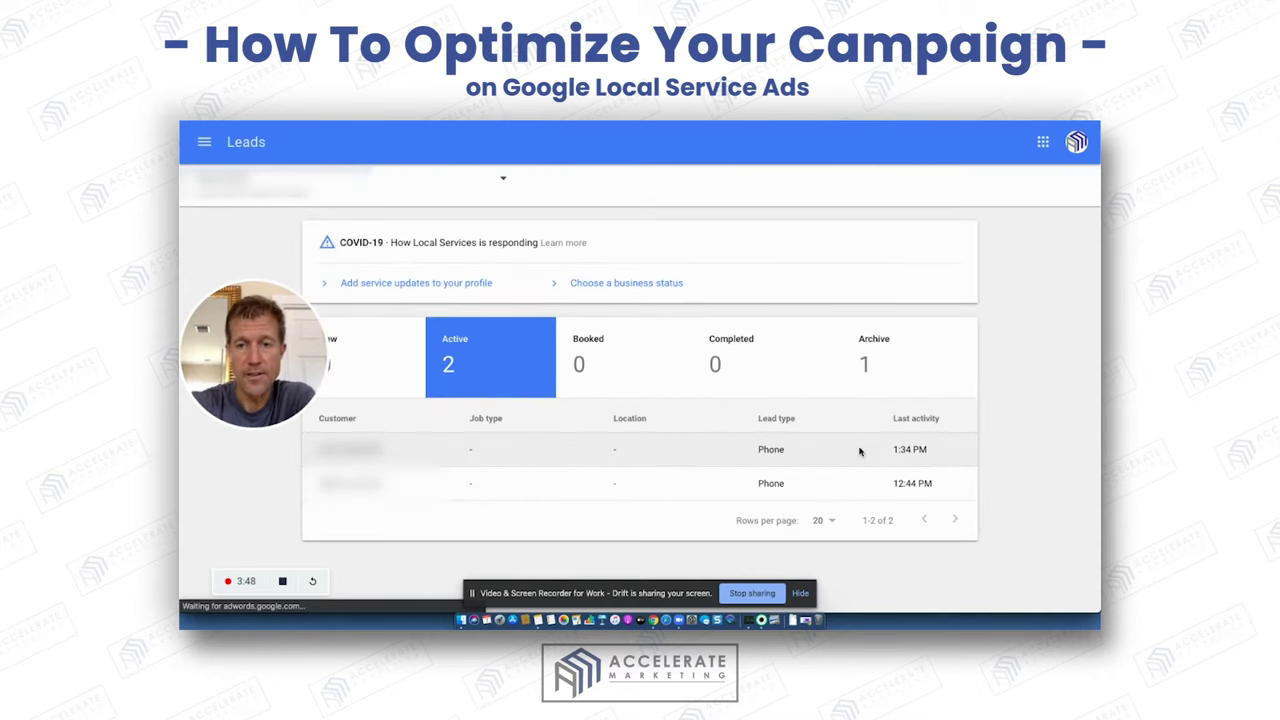
pyautogui.click(857, 449)
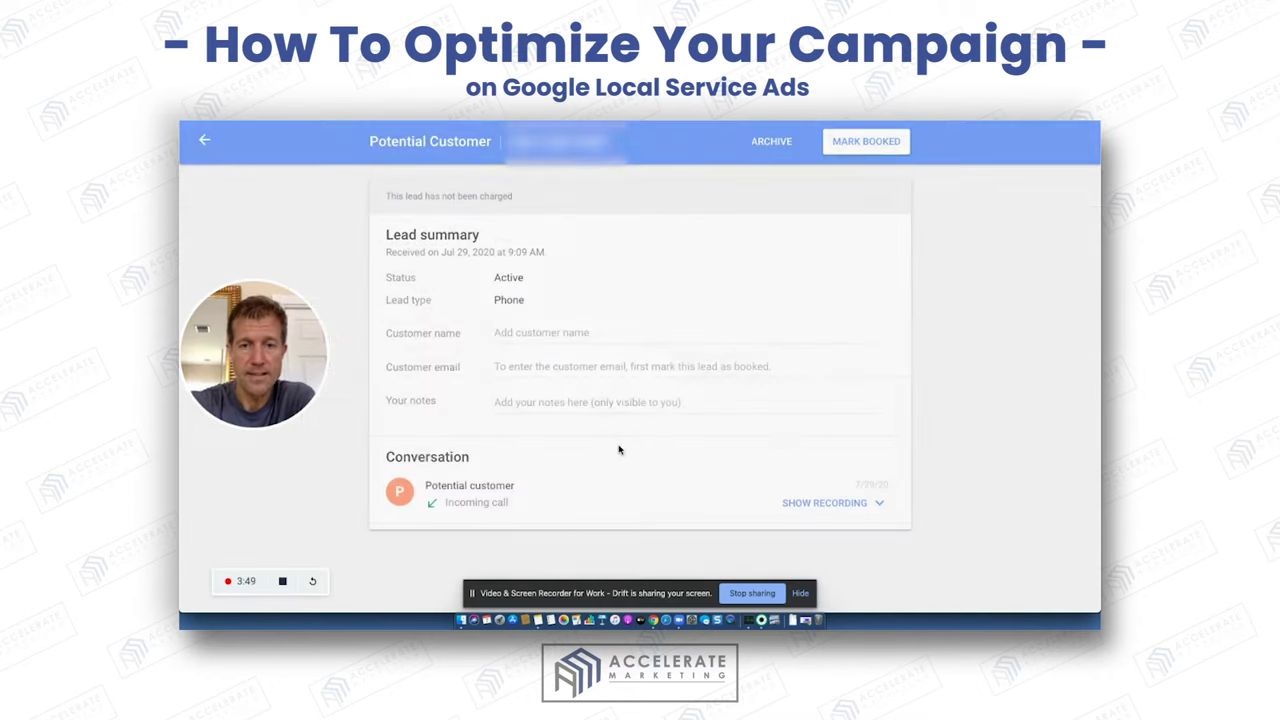
pyautogui.click(204, 140)
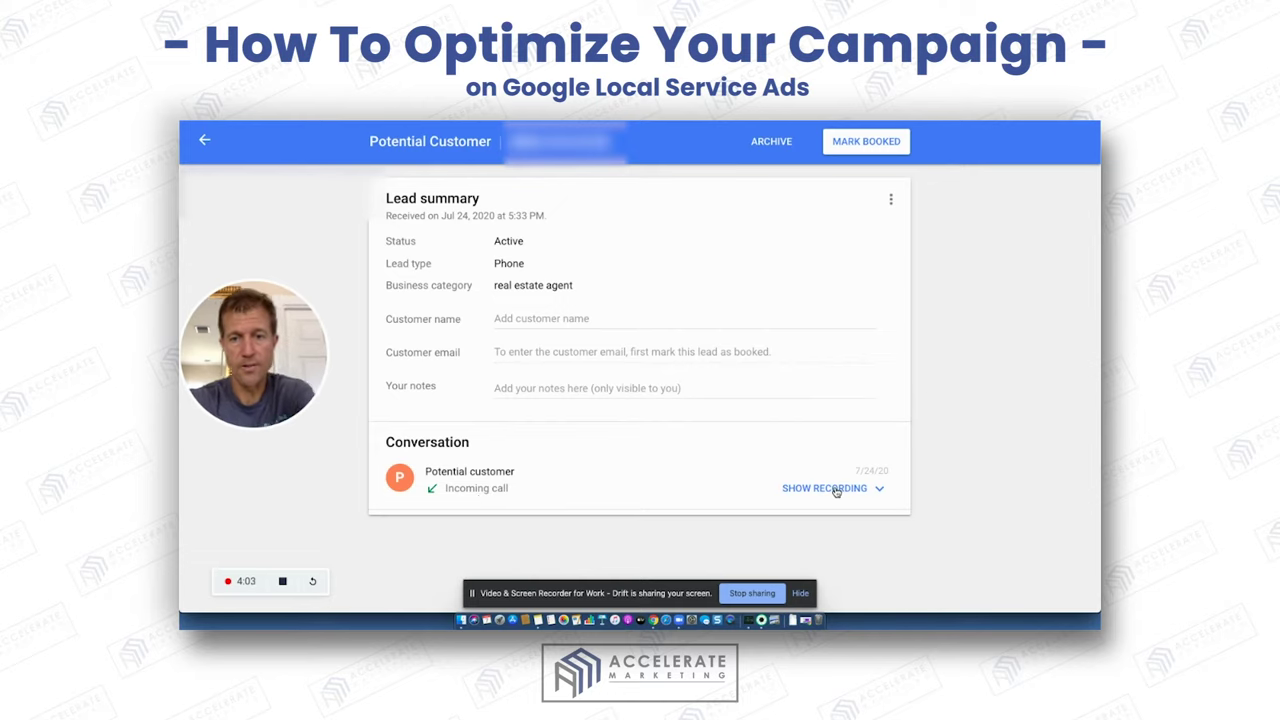
# Reveal the Jul 24 lead's 0:51 call recording, highlight Potential Customer, and return.
pyautogui.click(836, 489)
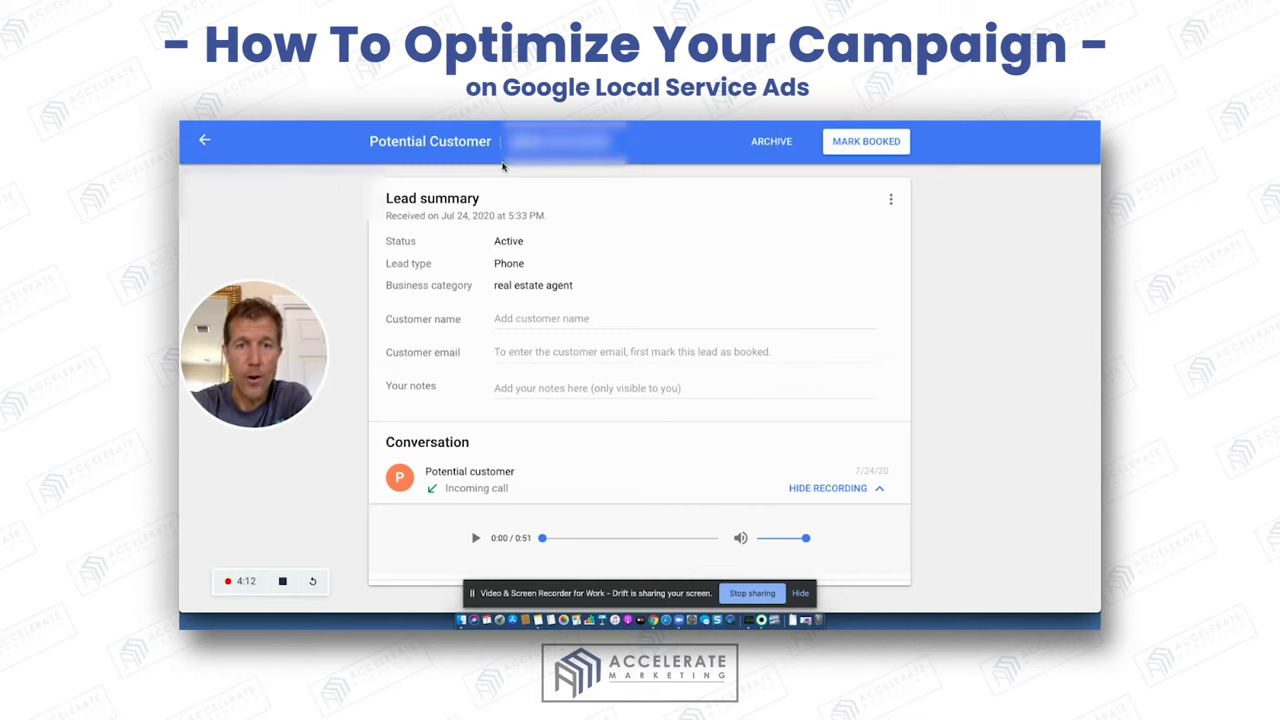
pyautogui.moveTo(370, 141); pyautogui.dragTo(491, 141)
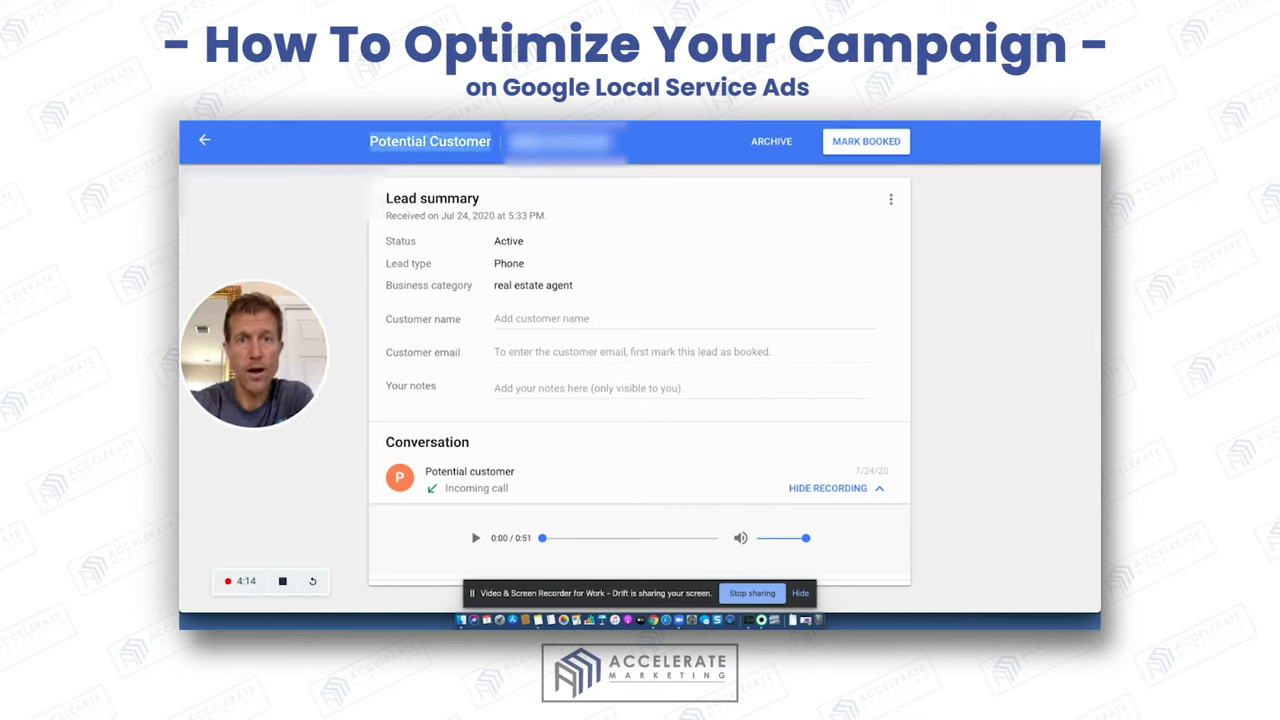
pyautogui.click(207, 141)
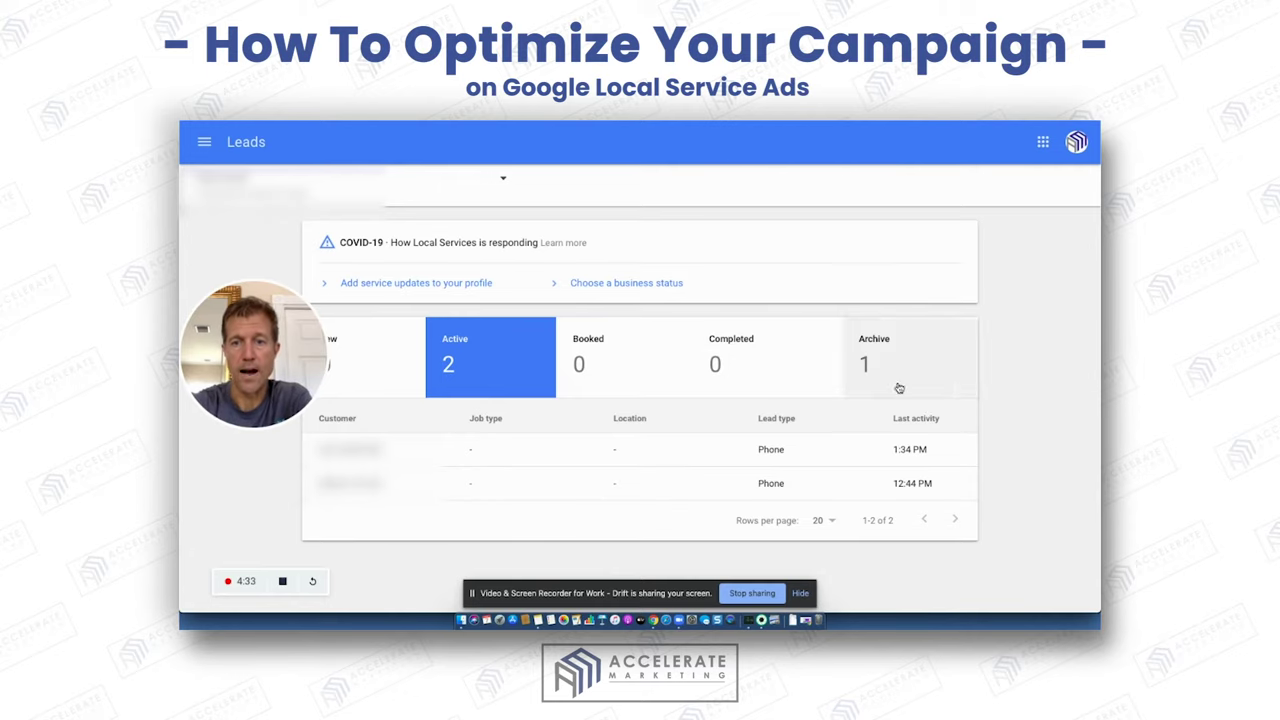
# View the Jul 24 lead's Dispute option without using it, then return and open the main menu.
pyautogui.click(440, 452)
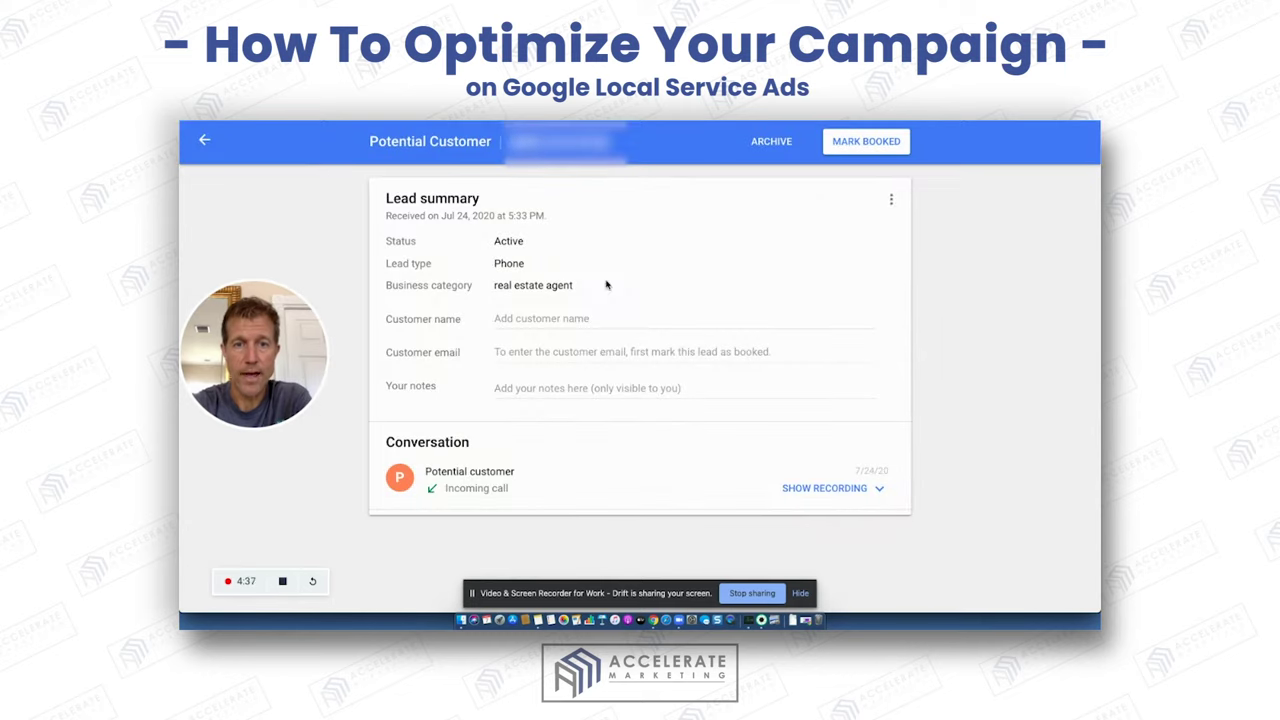
pyautogui.click(891, 199)
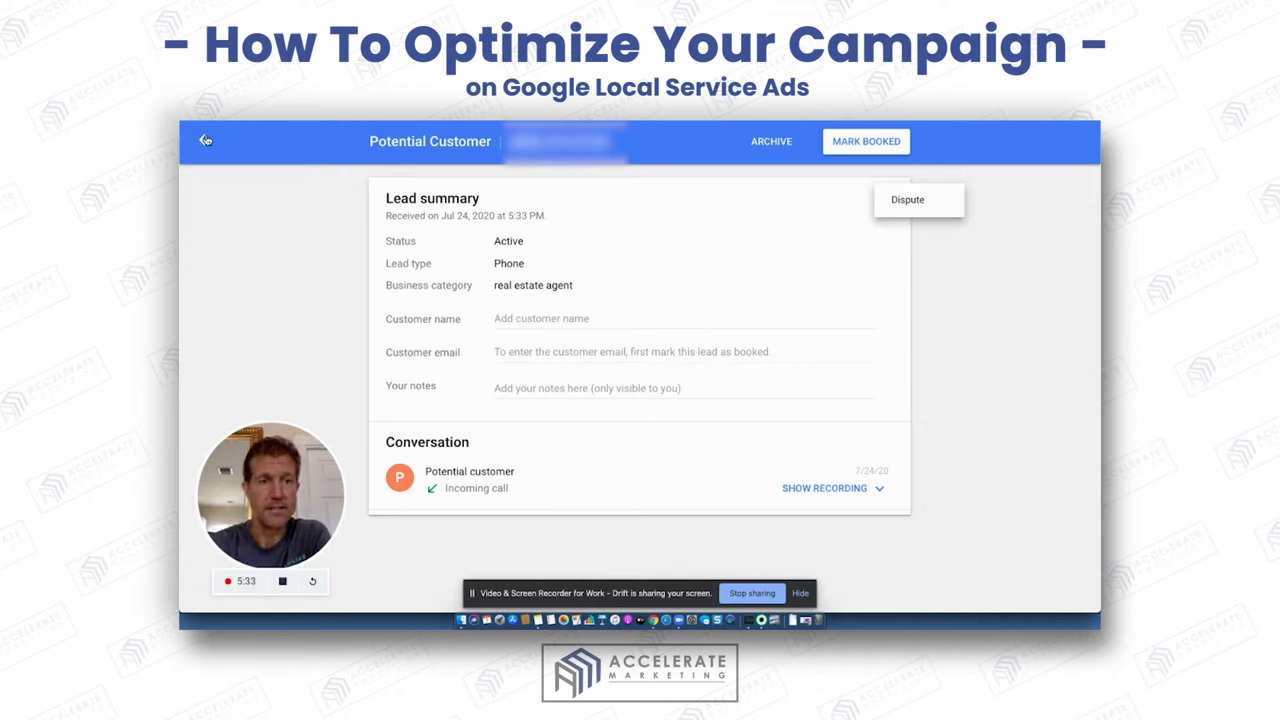
pyautogui.press('Escape')
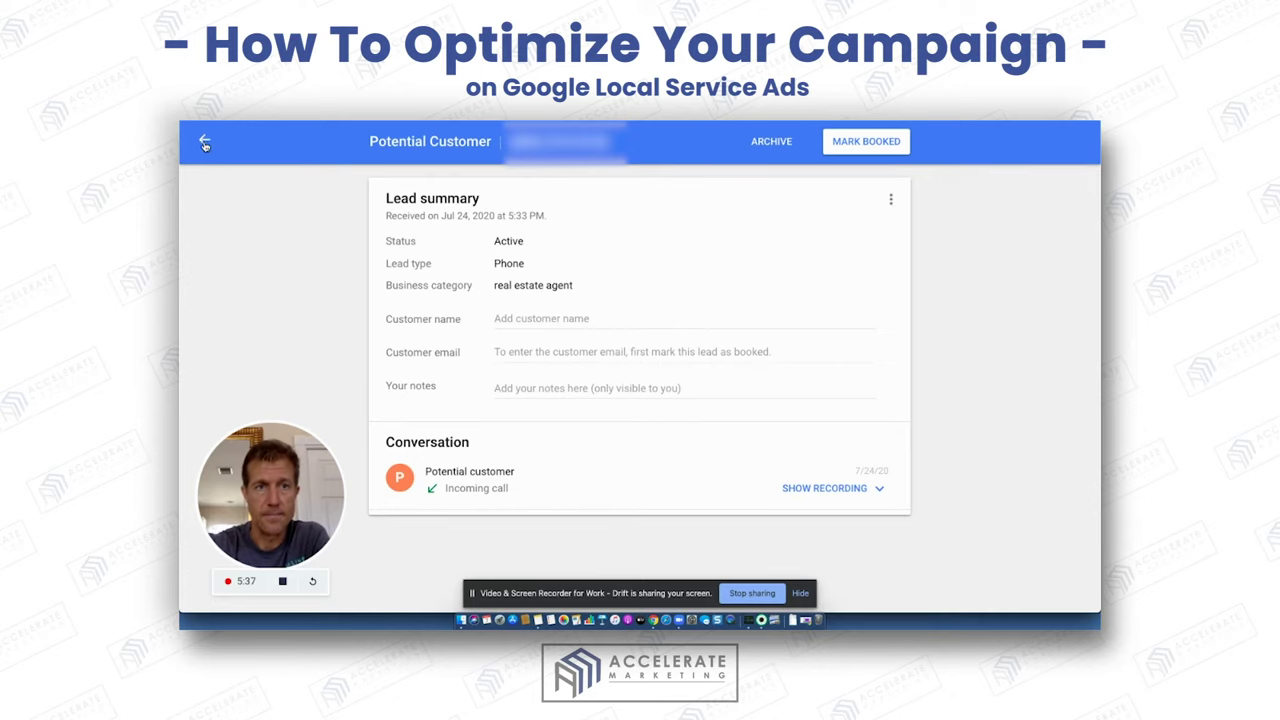
pyautogui.click(204, 143)
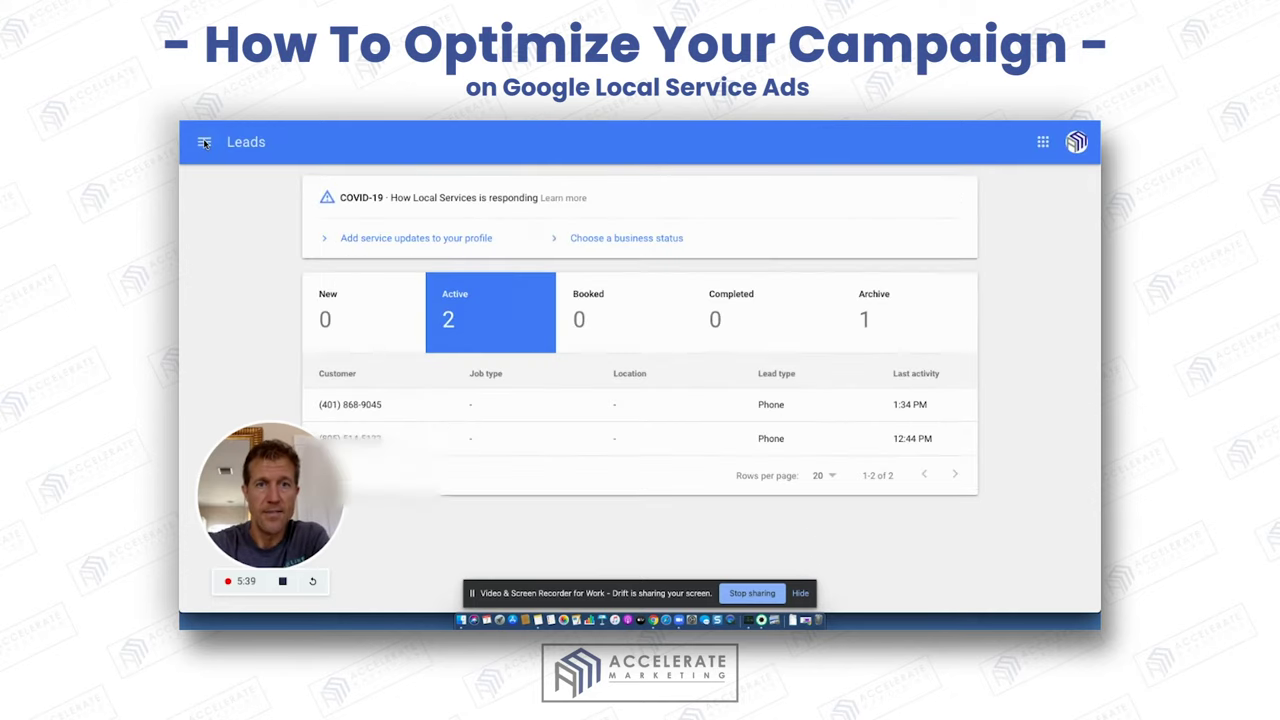
pyautogui.click(204, 141)
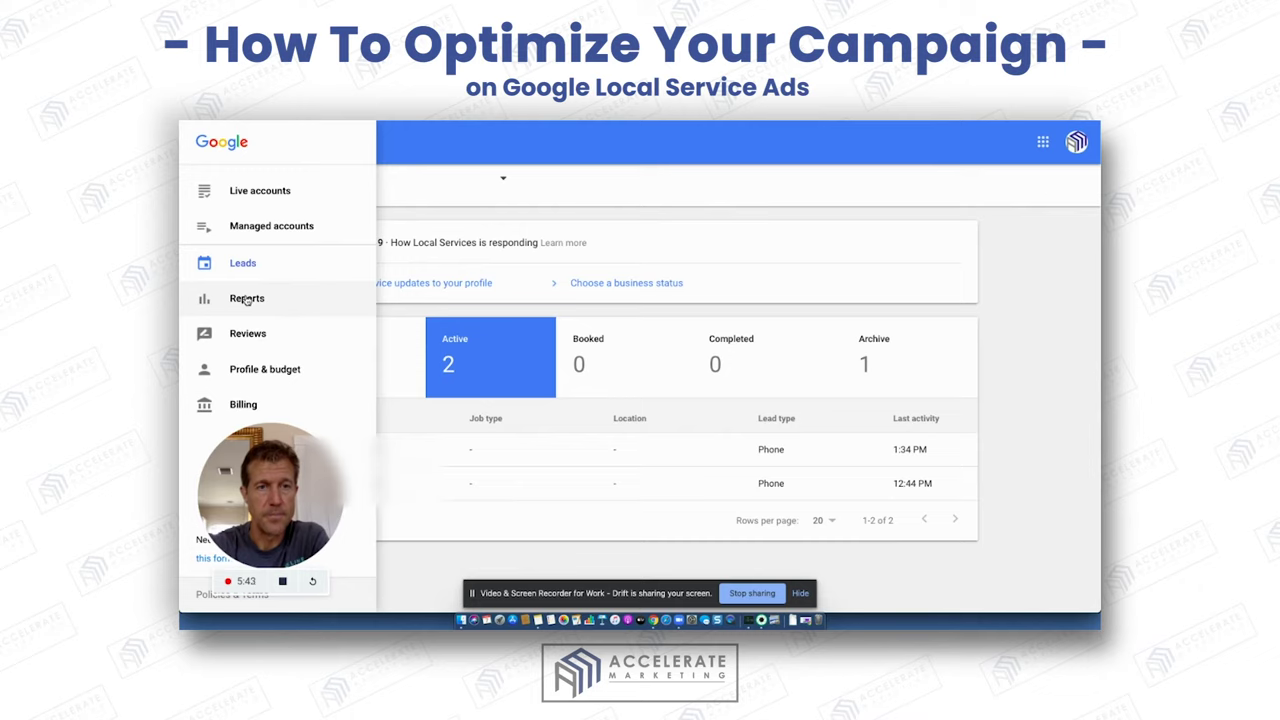
# Open Reviews (4.8 rating, 12 reviews) and list the two customers awaiting review requests.
pyautogui.click(248, 333)
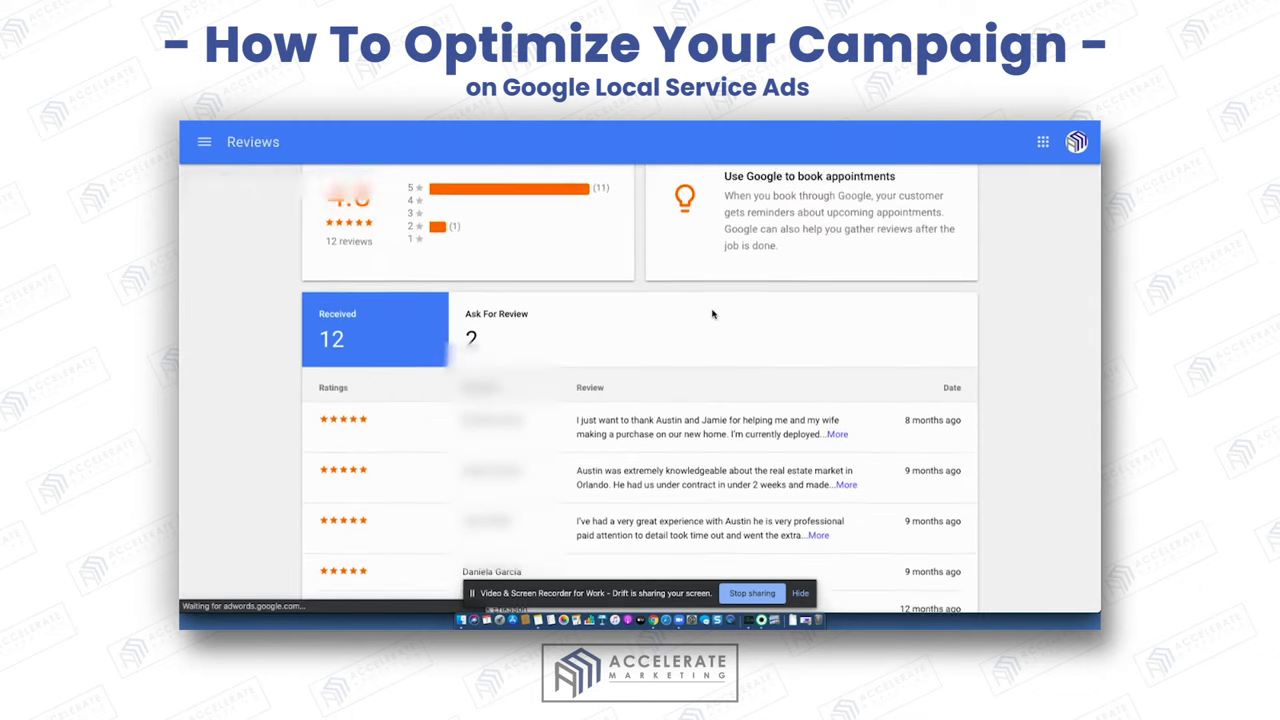
pyautogui.scroll(-2, 711, 311)
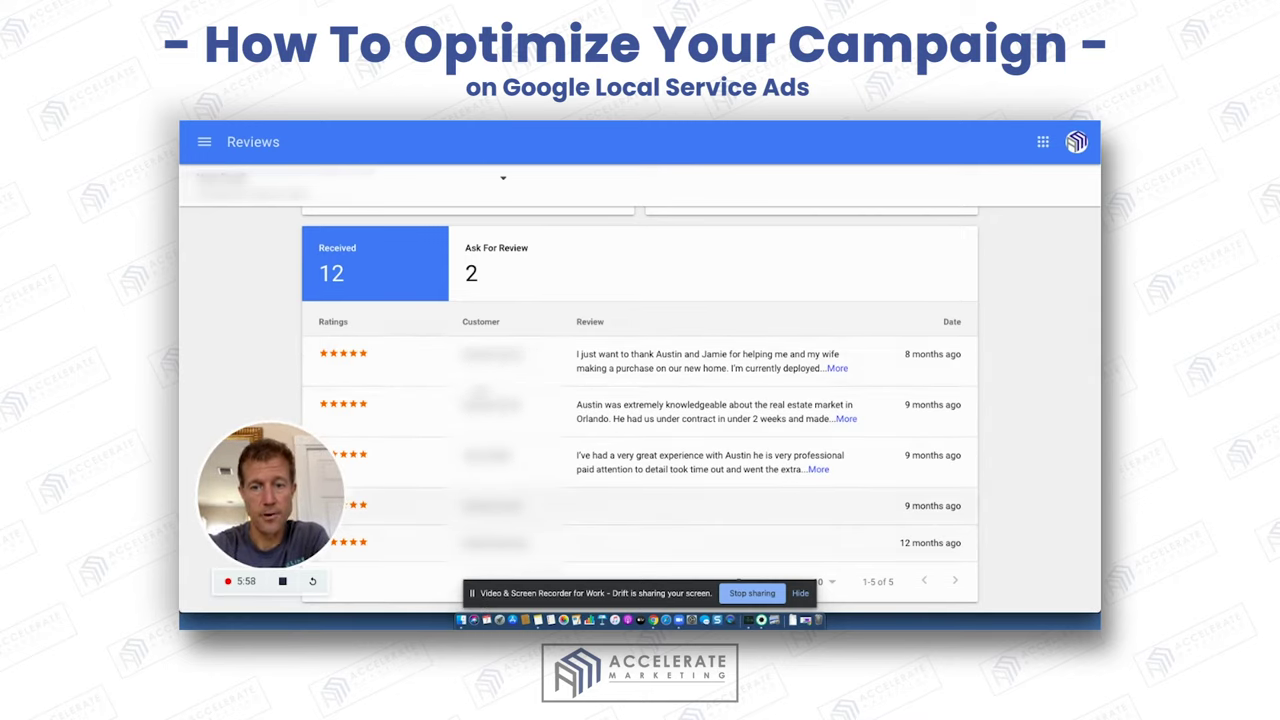
pyautogui.click(502, 270)
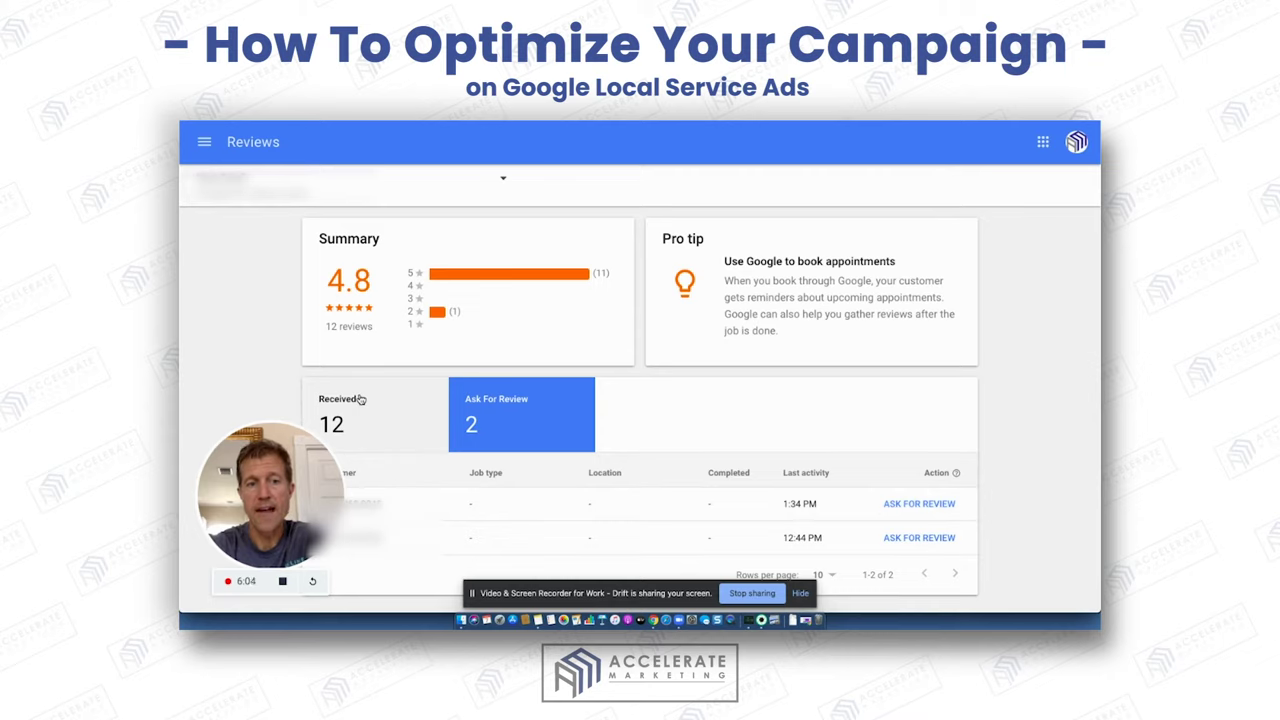
# Inspect the first customer's review-request form and Job type list, cancel unsent, and open the menu.
pyautogui.click(935, 505)
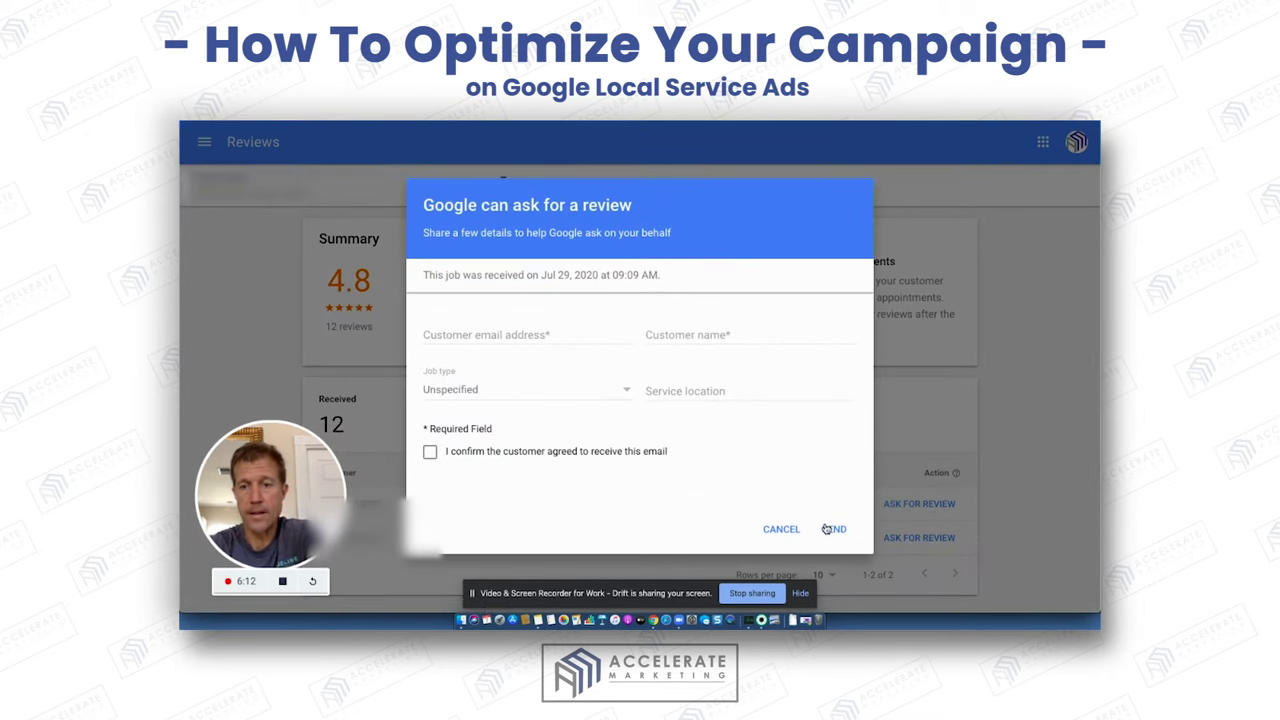
pyautogui.click(542, 336)
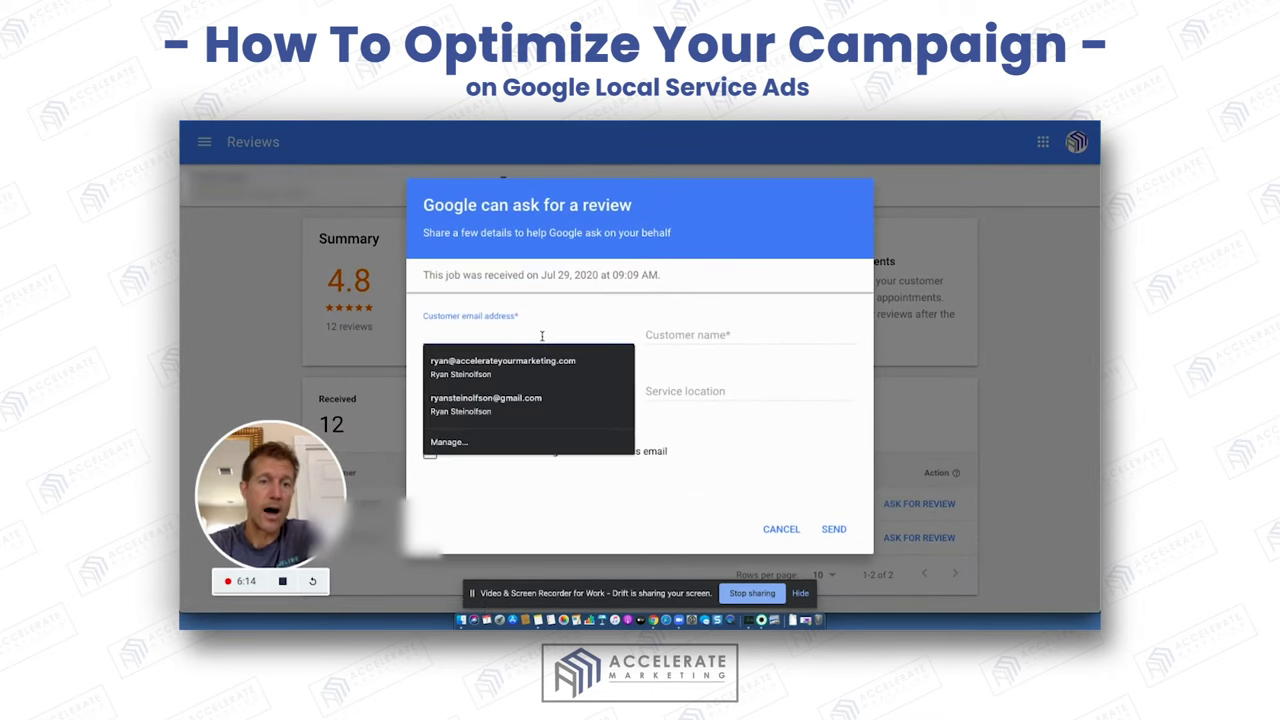
pyautogui.click(656, 333)
pyautogui.click(564, 391)
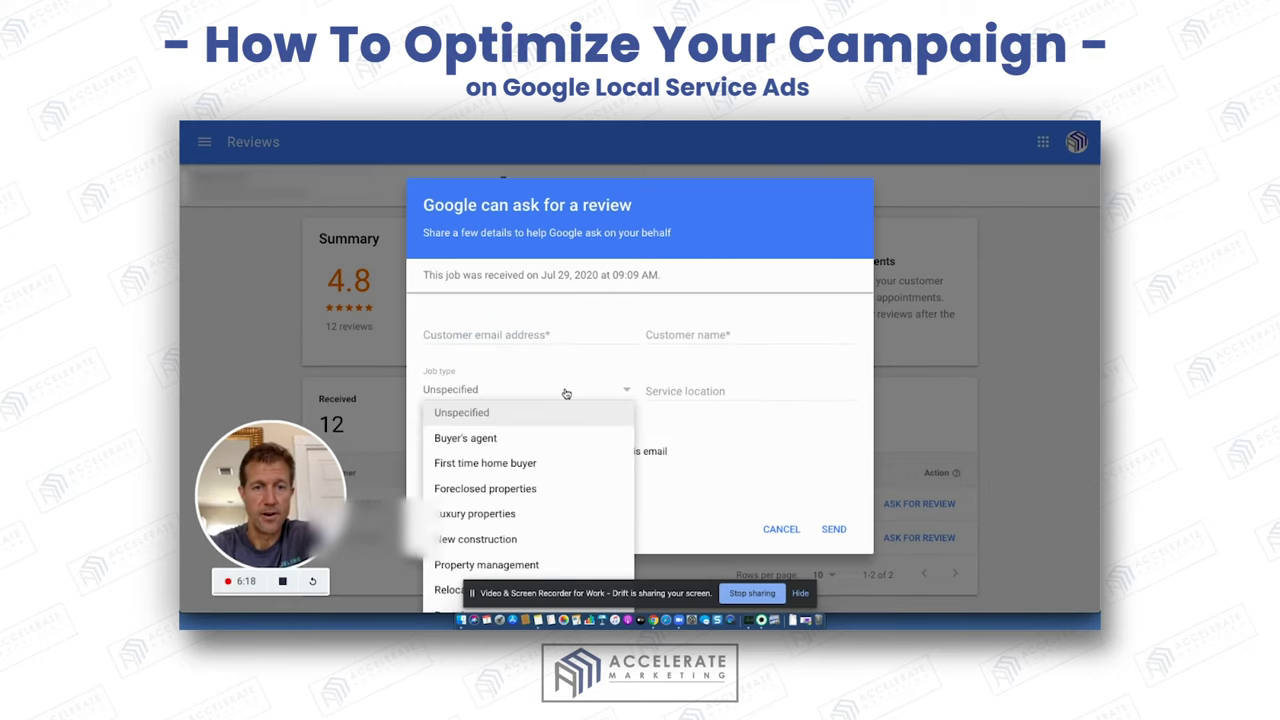
pyautogui.click(667, 393)
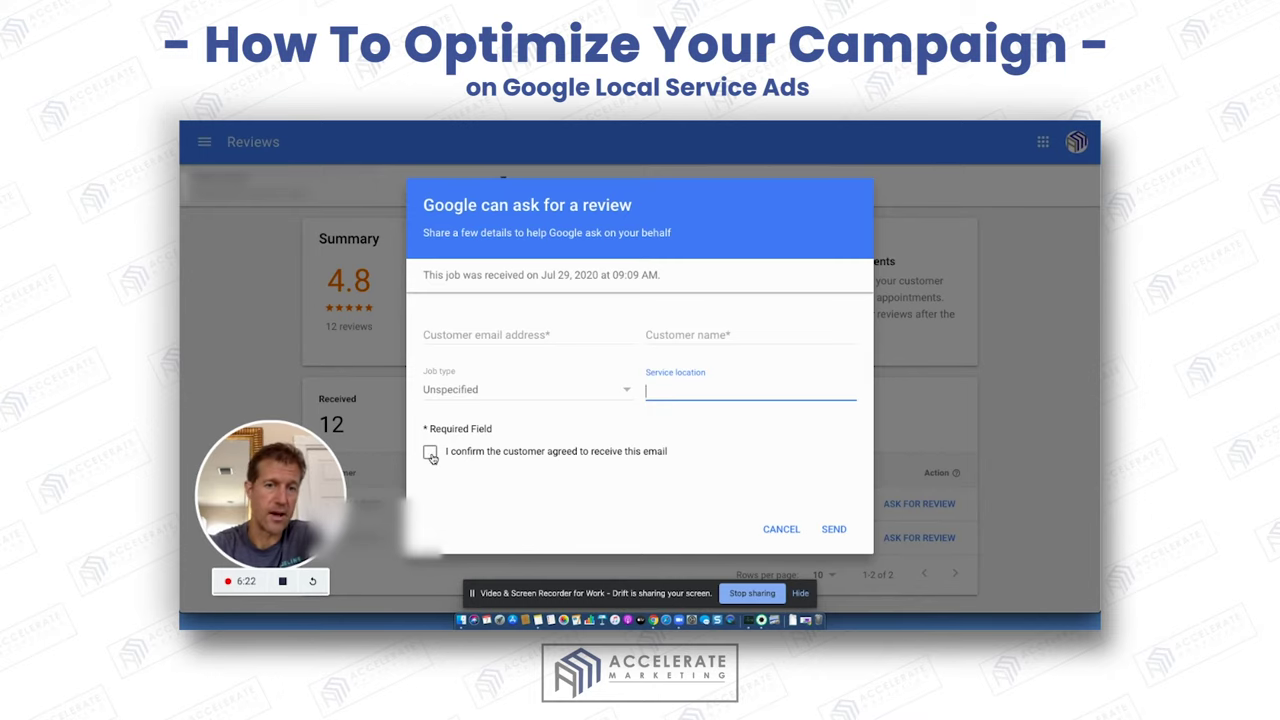
pyautogui.click(899, 220)
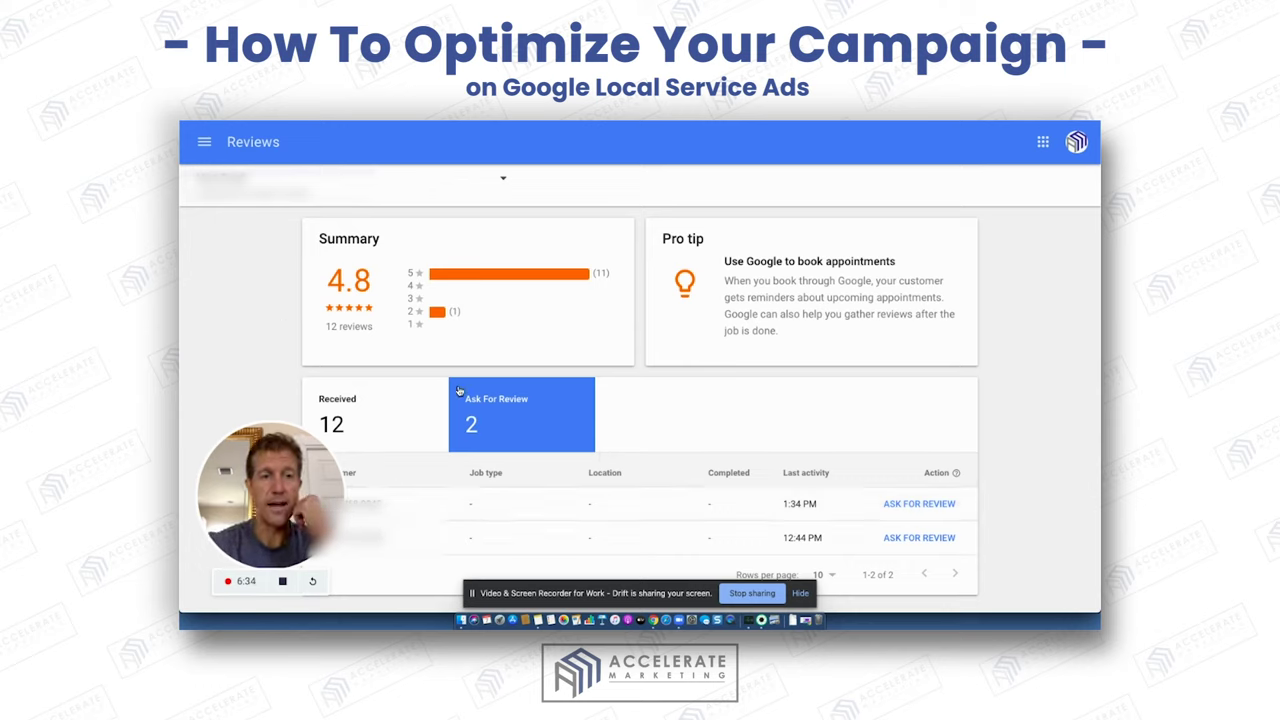
pyautogui.click(204, 142)
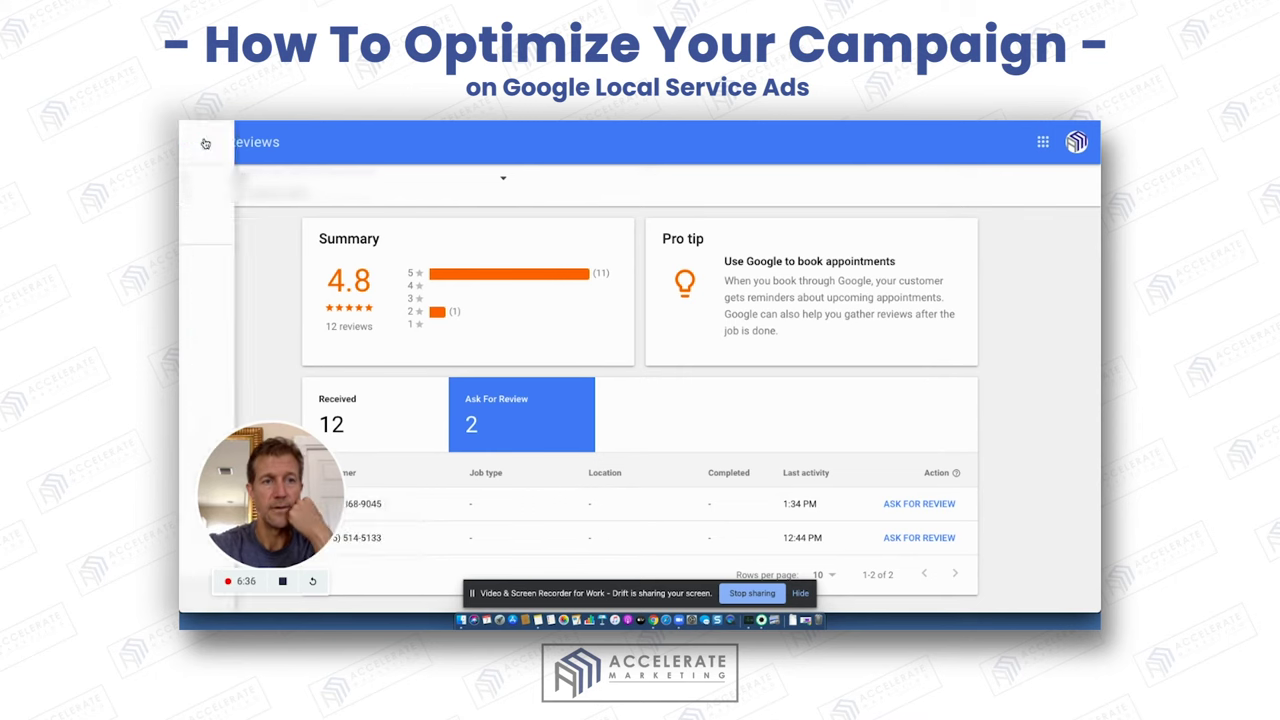